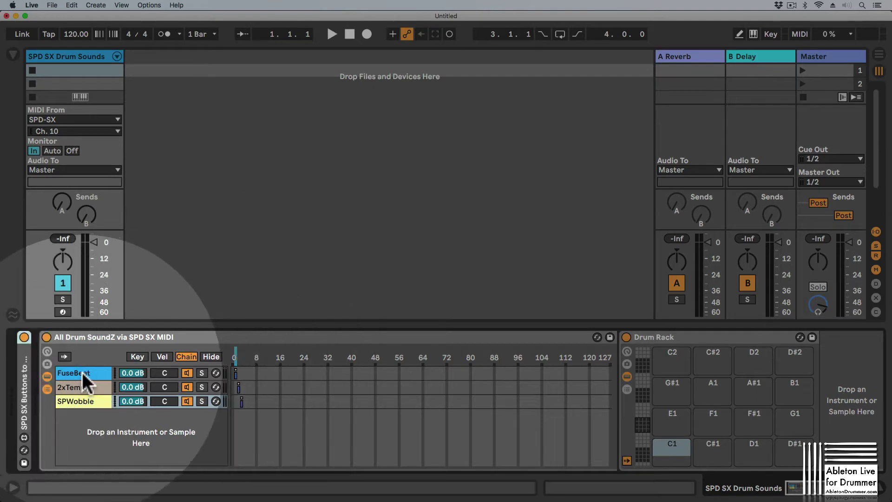
- Inspect the FuseBeat, 2xTempo and SPWobble chains and nudge the Chain Select marker
left_click(82, 373)
left_click(82, 387)
left_click(83, 401)
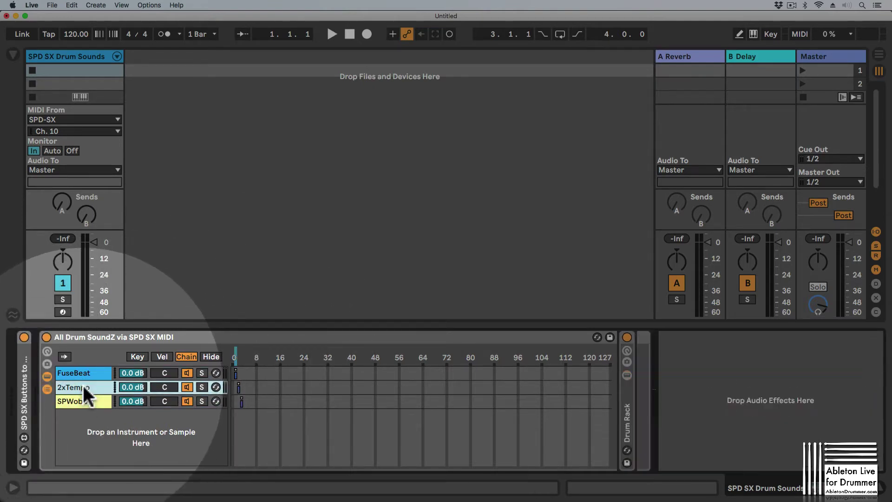
left_click_drag(236, 354, 238, 355)
left_click(234, 356)
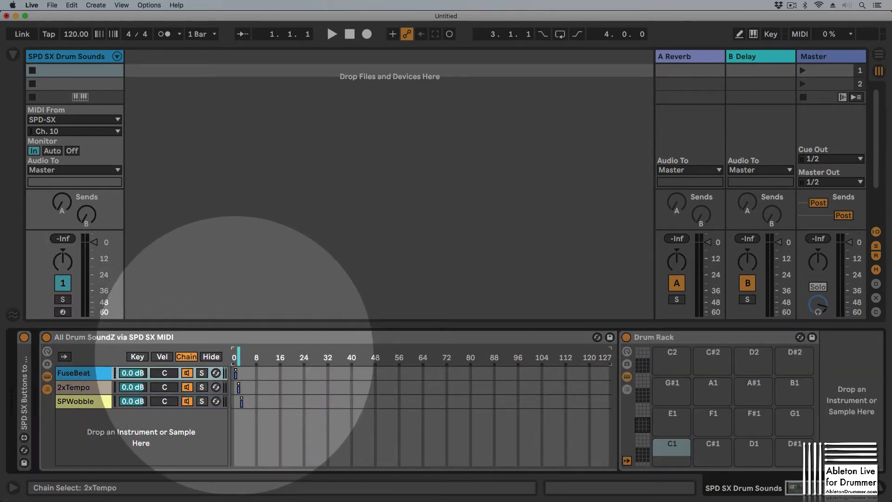
- Expand the 2xTempo chain's folded Drum Rack to reveal its pads
left_click(743, 336)
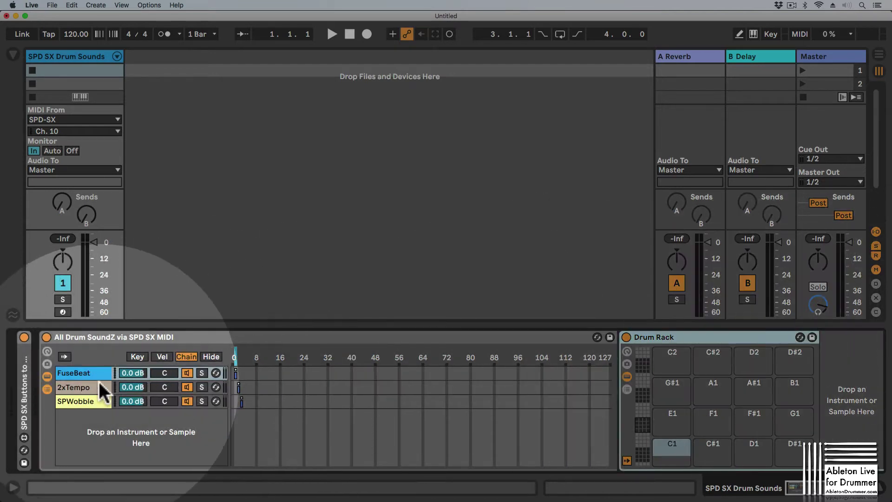
left_click(90, 397)
left_click(88, 387)
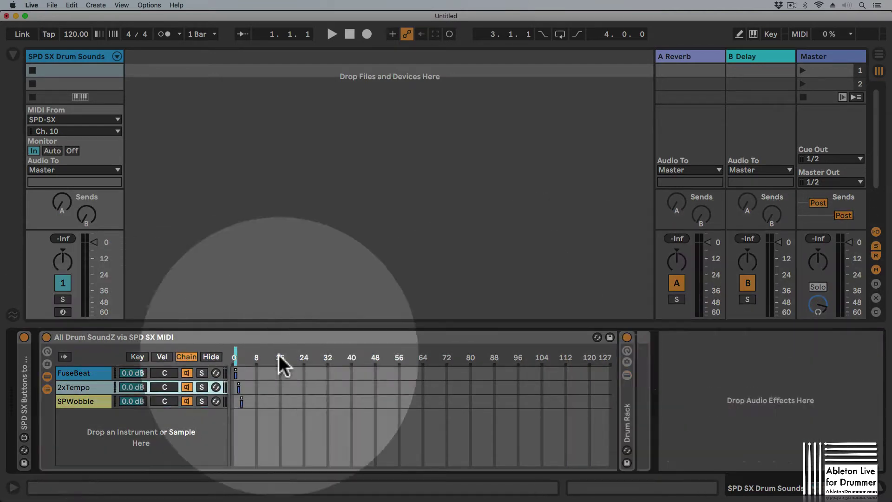
left_click(620, 403)
double_click(628, 399)
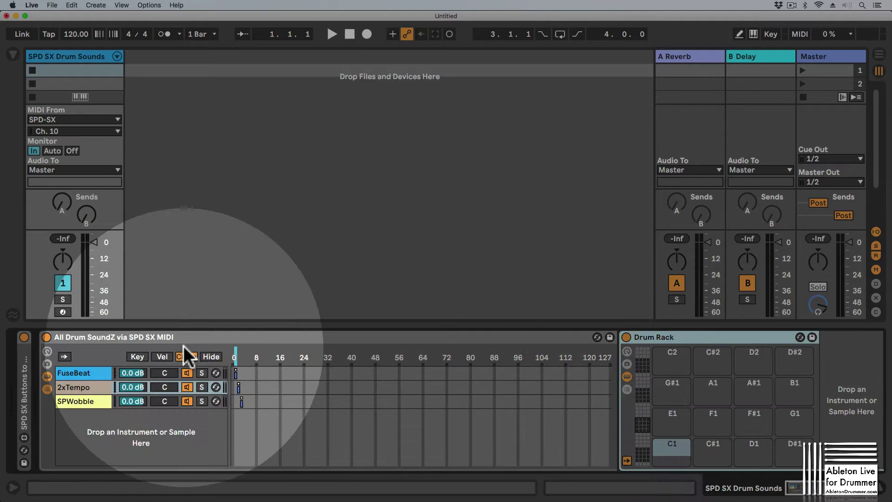
left_click(235, 358)
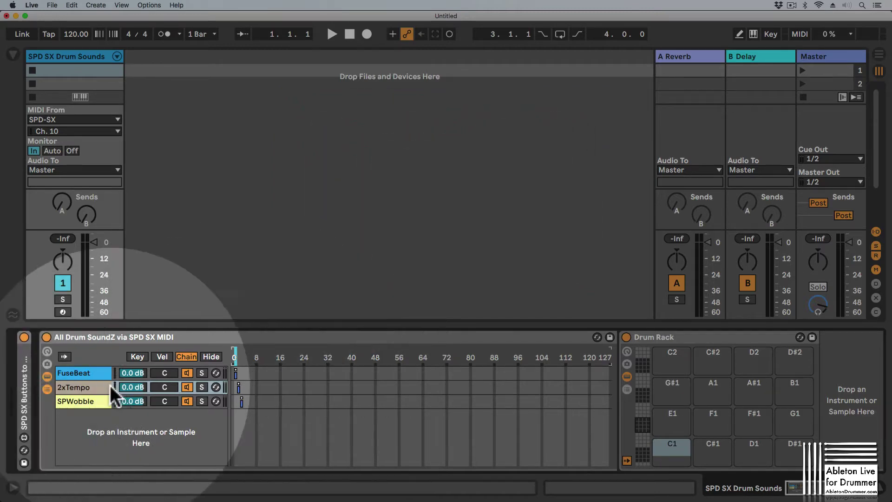
- Unfold the SPD SX Buttons device and select the SPWobble chain for colouring
double_click(26, 375)
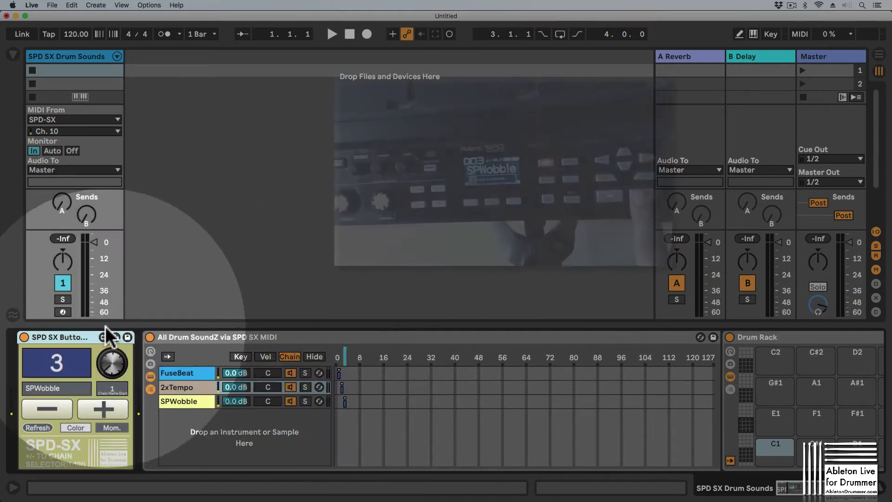
left_click(191, 402)
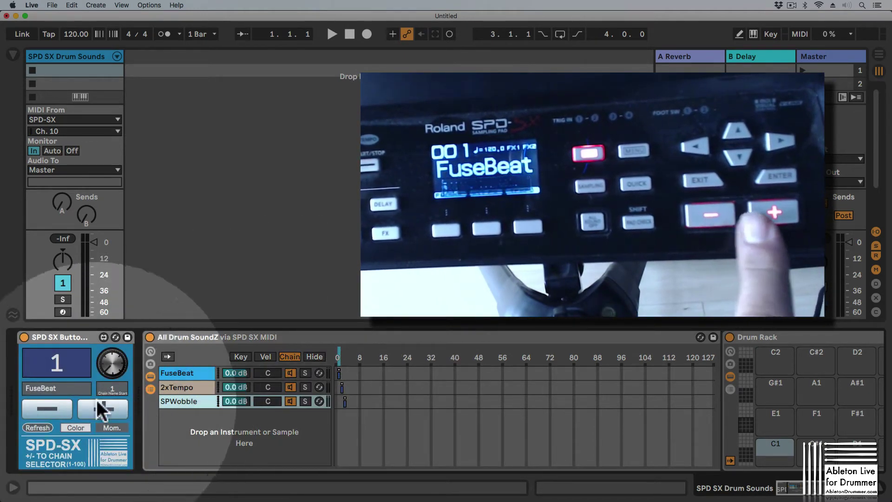
left_click(75, 427)
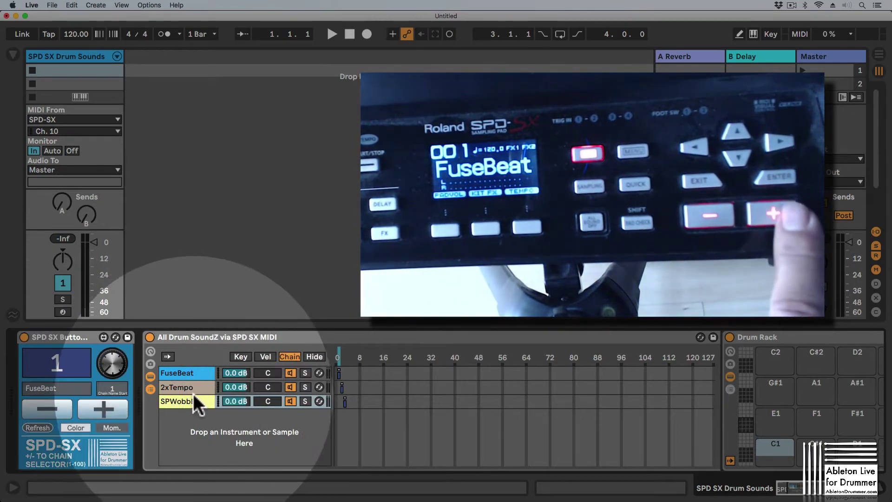
- Colour the 2xTempo chain crimson from its context-menu palette
right_click(189, 389)
left_click(202, 381)
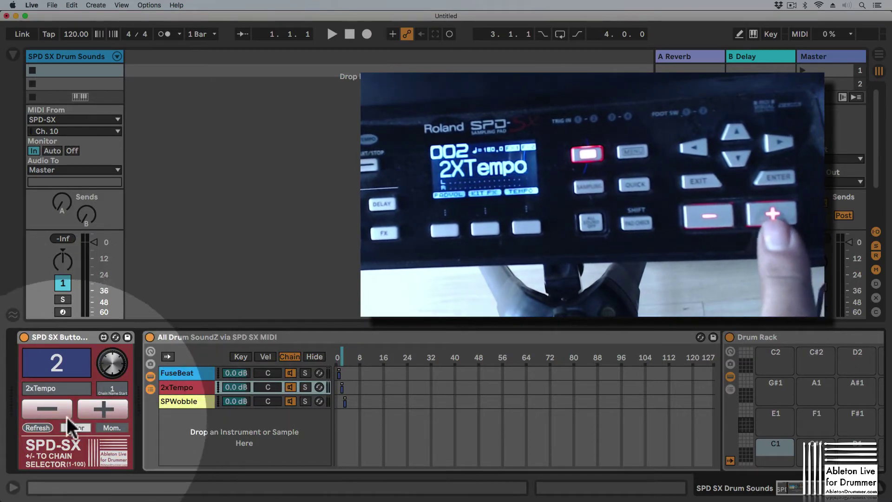
left_click(74, 424)
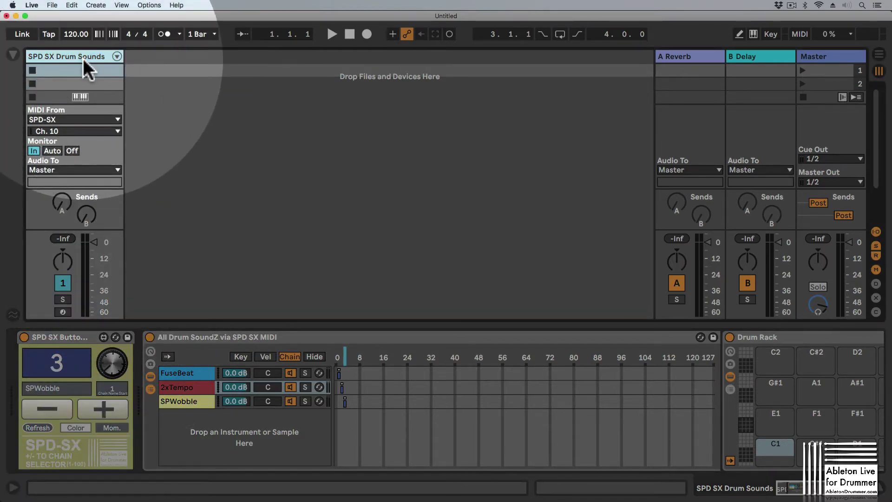
- Insert a new MIDI track taking its MIDI input from SPD SX Drum Sounds
key("super+shift+t")
left_click(192, 119)
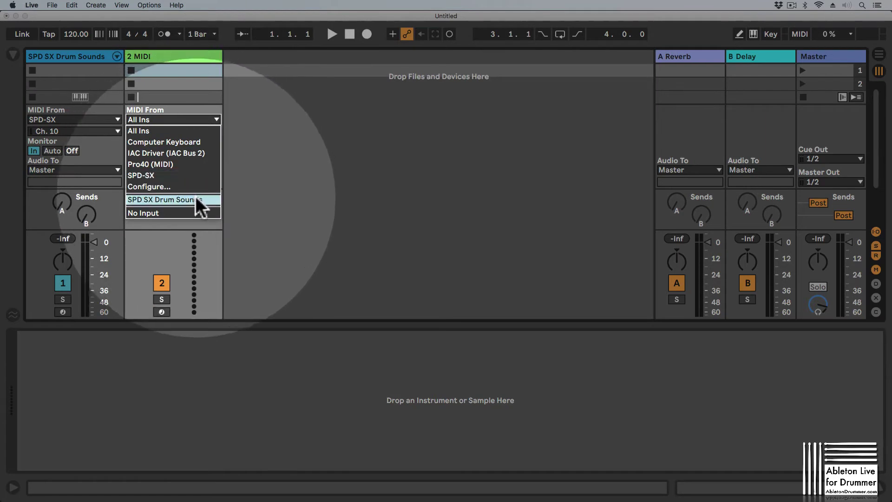
left_click(196, 199)
left_click(63, 53)
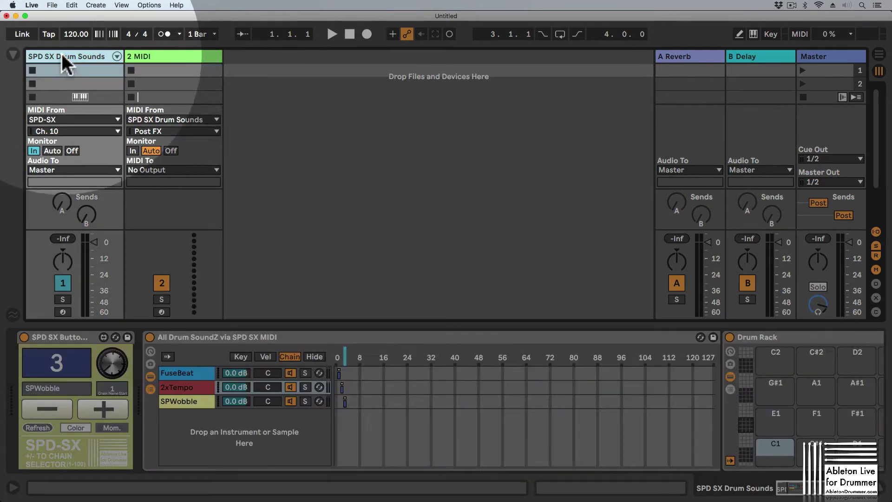
left_click(161, 58)
- Set the 2 MIDI track's monitoring to In and its MIDI output to SPD-SX, channel 10
left_click(132, 151)
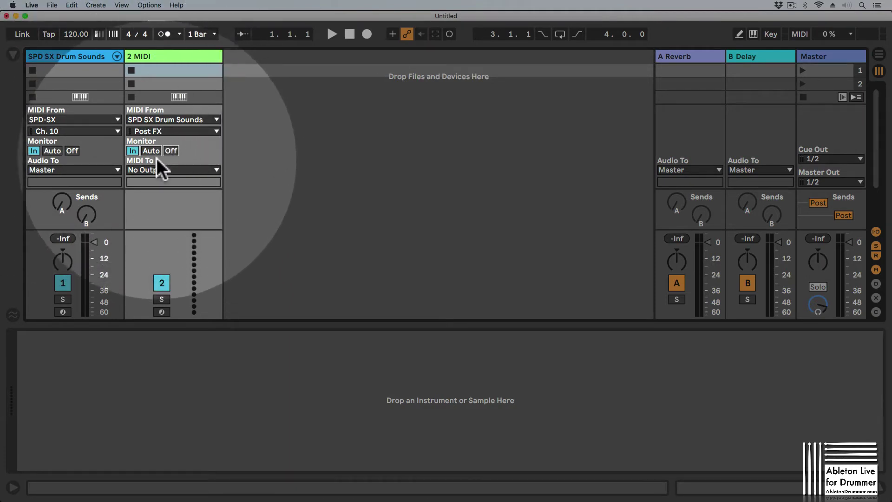
left_click(166, 168)
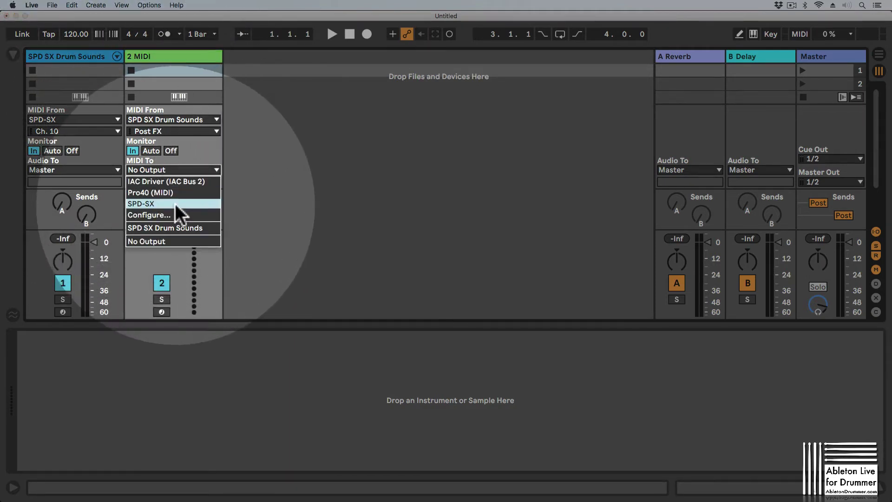
left_click(175, 204)
left_click(182, 180)
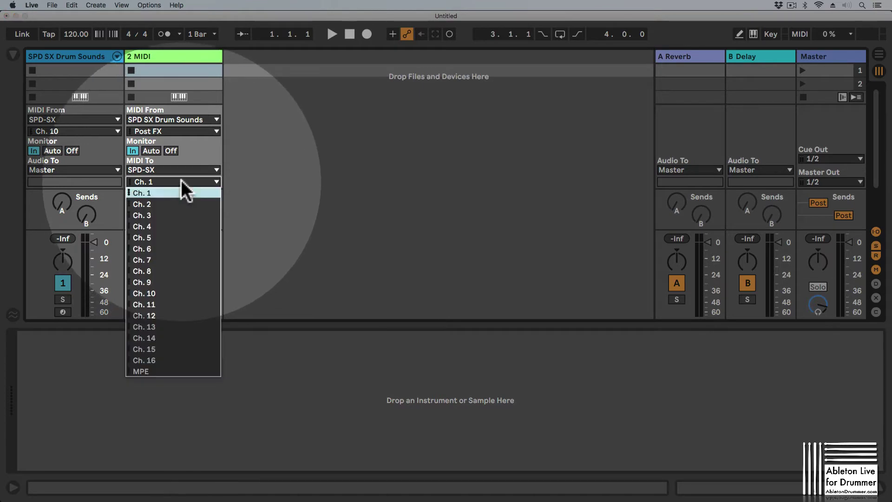
left_click(195, 293)
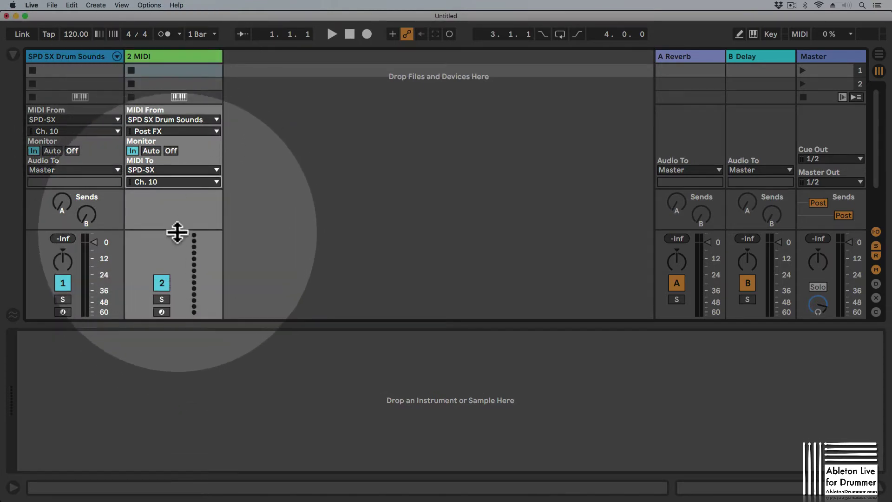
left_click(57, 54)
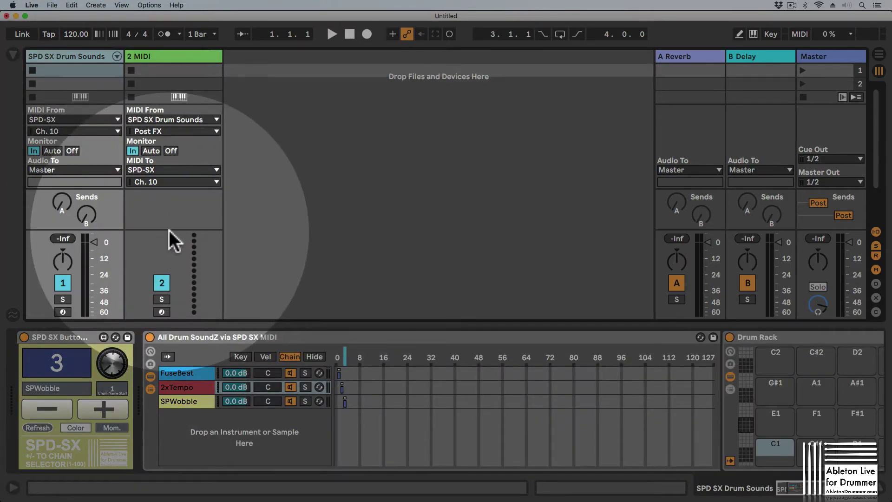
- Raise the SPD SX Buttons chain selector step by step from 4 up to 20, loading kit 20
left_click(99, 411)
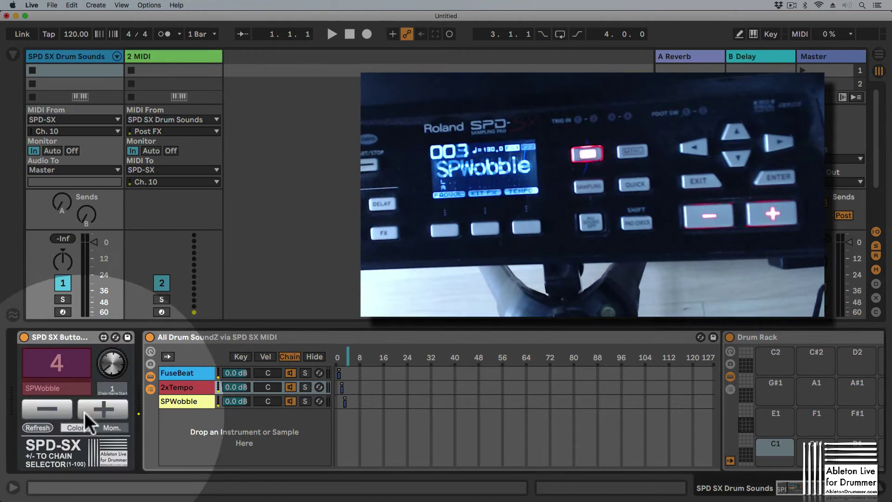
left_click(100, 411)
left_click(102, 410)
left_click(105, 410)
left_click(106, 410)
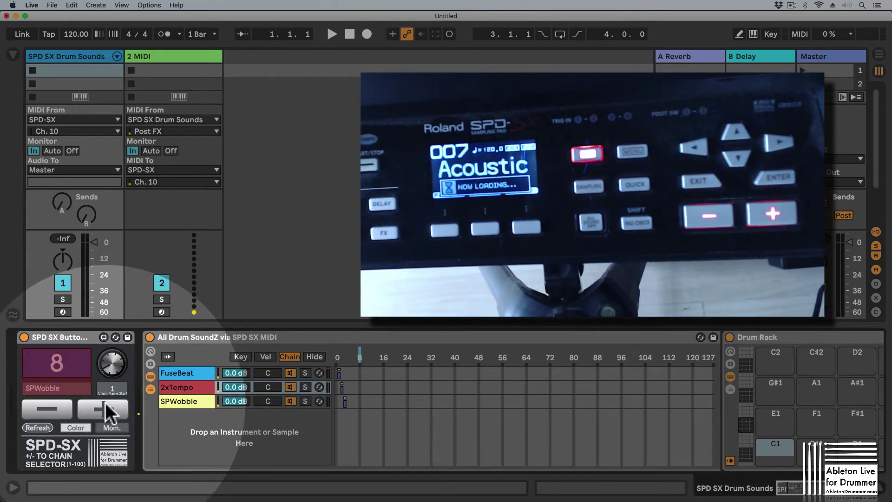
left_click(107, 410)
left_click(108, 411)
left_click(110, 411)
left_click(106, 410)
left_click(106, 411)
left_click(105, 410)
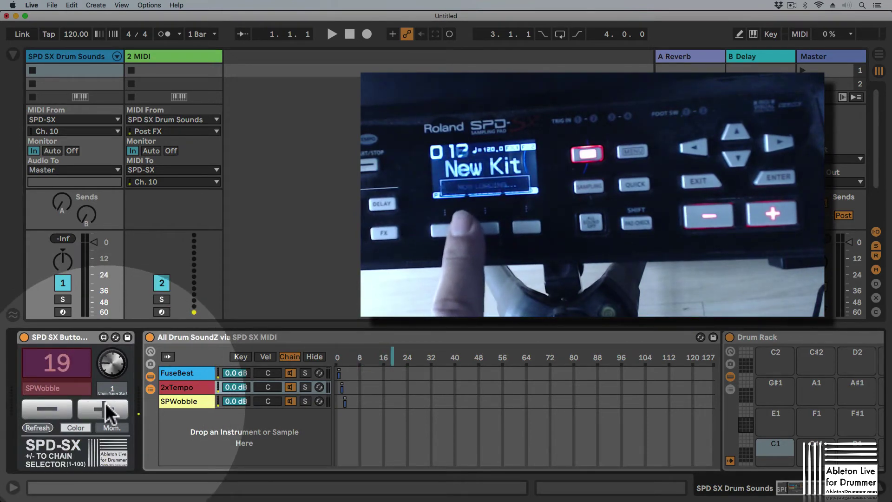
left_click(105, 411)
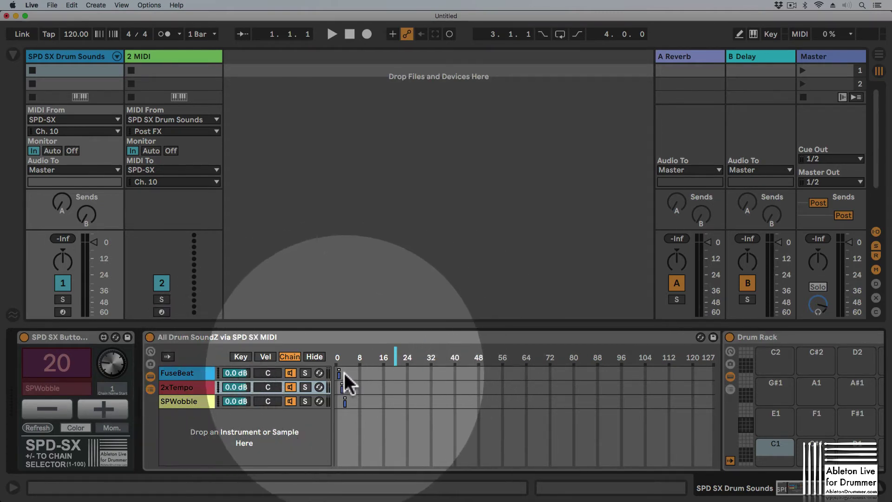
- Drag the FuseBeat, 2xTempo and SPWobble zone bars onto chain-select values 20, 21 and 22
left_click_drag(339, 372, 396, 371)
left_click_drag(343, 389, 398, 385)
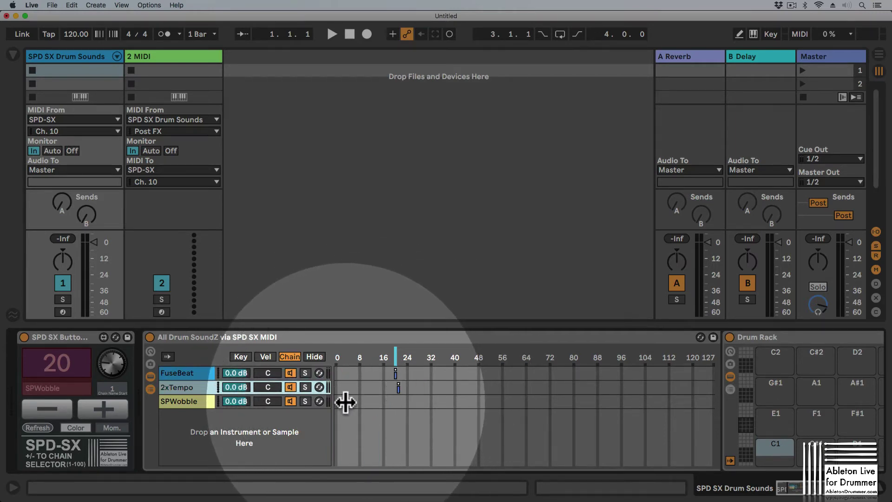
left_click_drag(344, 401, 401, 397)
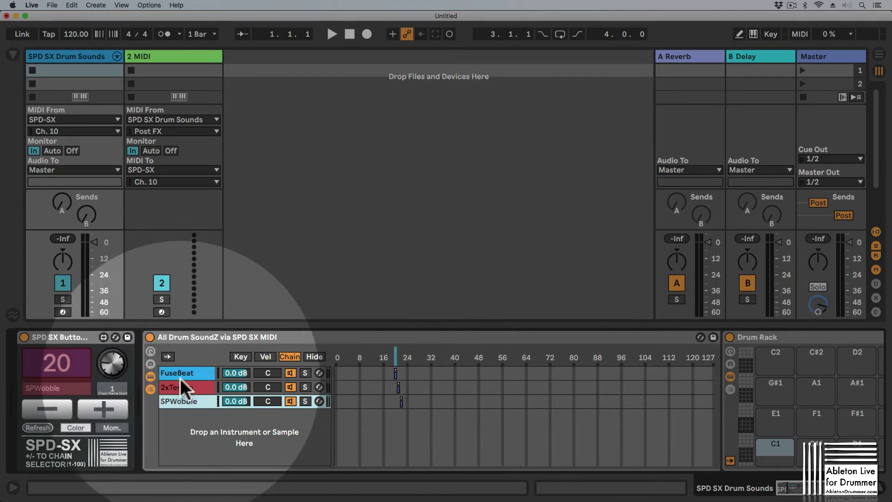
- Rename the FuseBeat, 2xTempo and SPWobble chains to Midi 1, Midi 2 and Midi 3
left_click(183, 371)
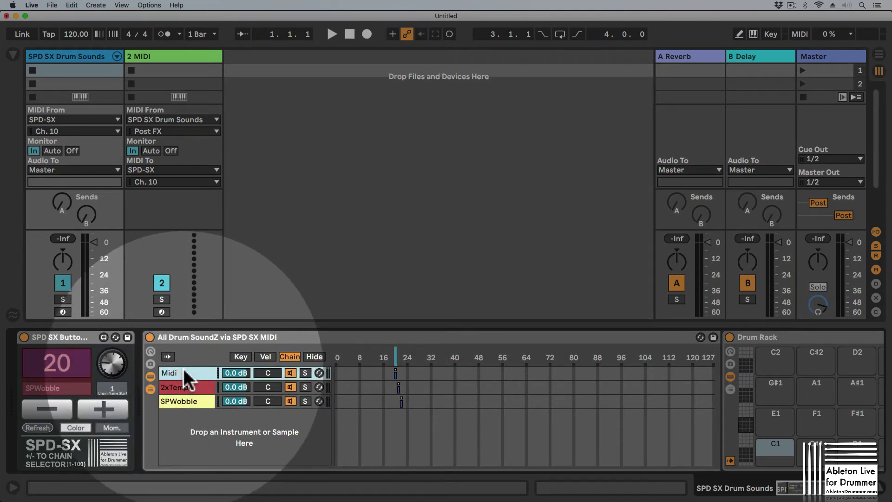
left_click(178, 385)
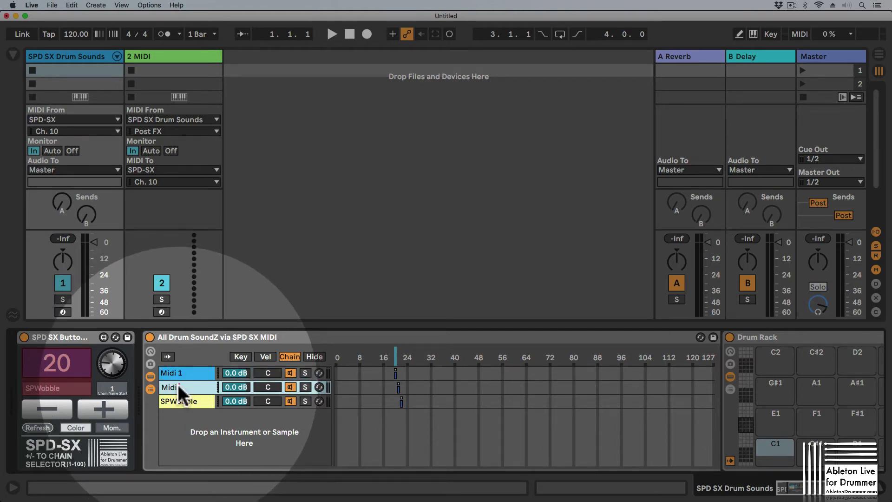
left_click(183, 398)
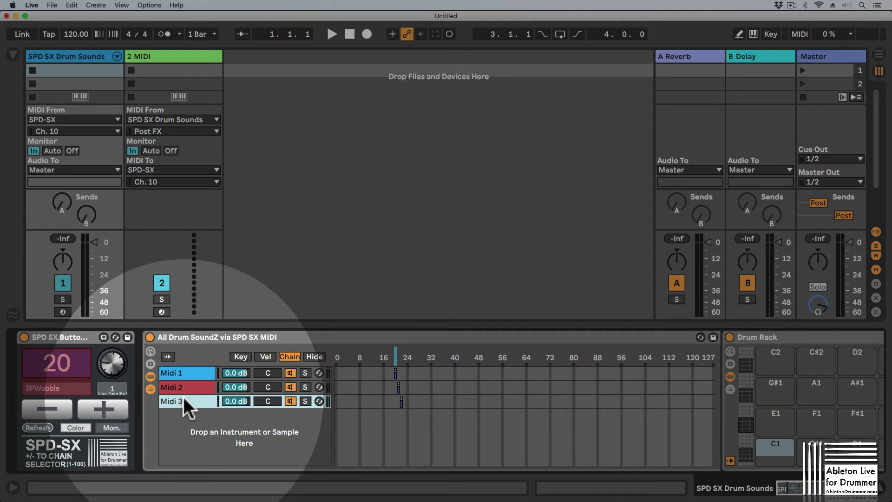
- Test the +/− buttons, set Chain Name mode to Start at 20, and step the selector to 21 (Midi 2)
left_click(104, 402)
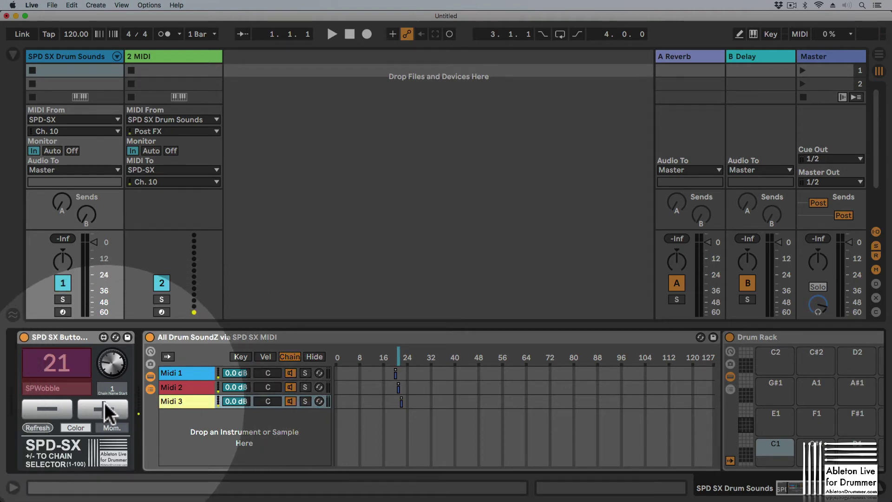
left_click(34, 409)
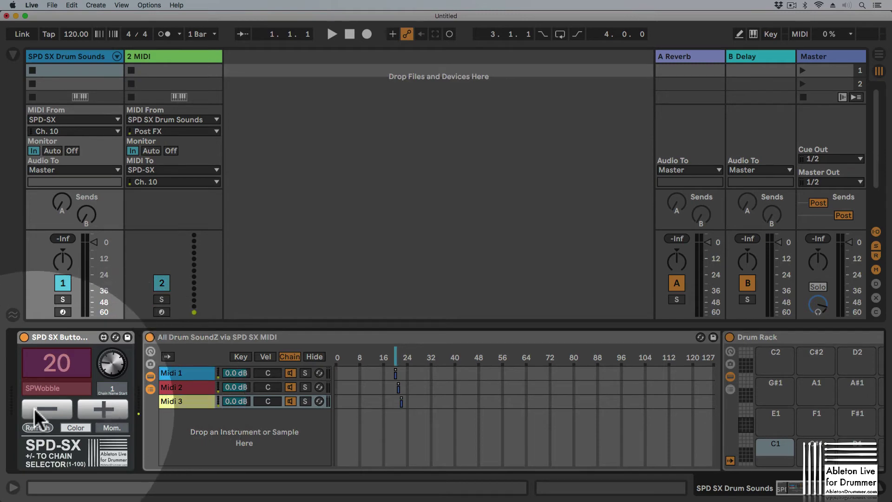
left_click(34, 409)
double_click(96, 409)
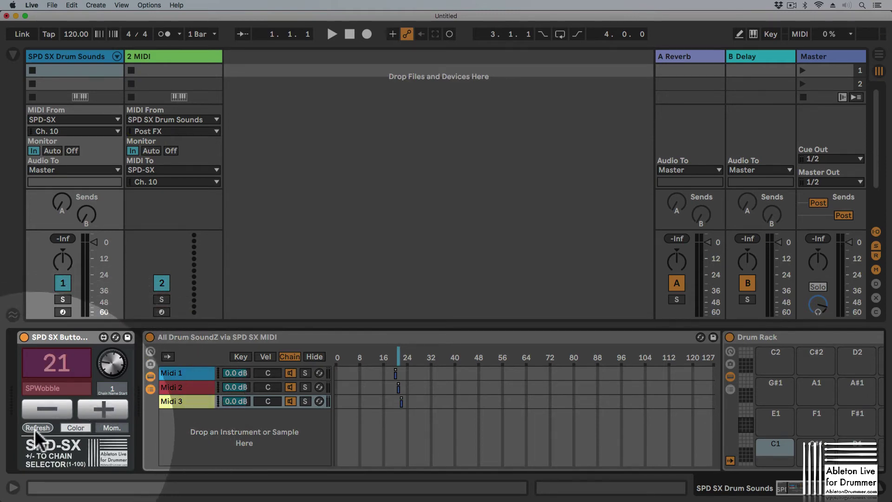
left_click(62, 404)
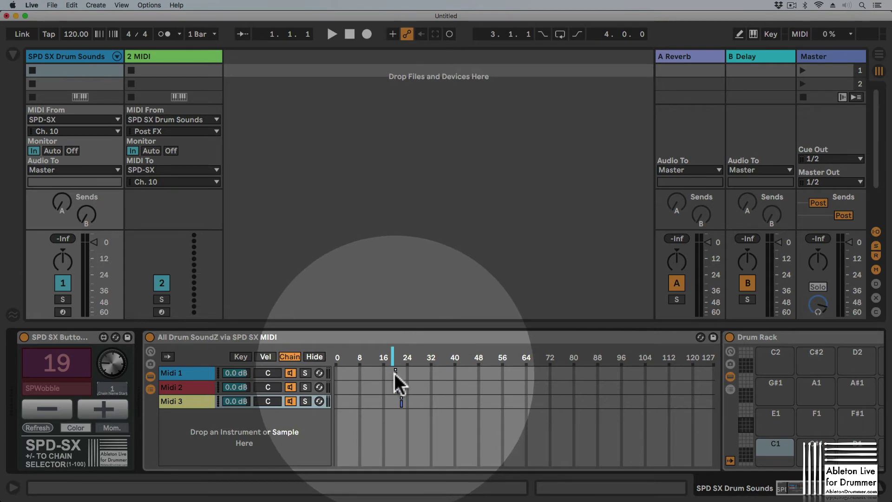
left_click(113, 388)
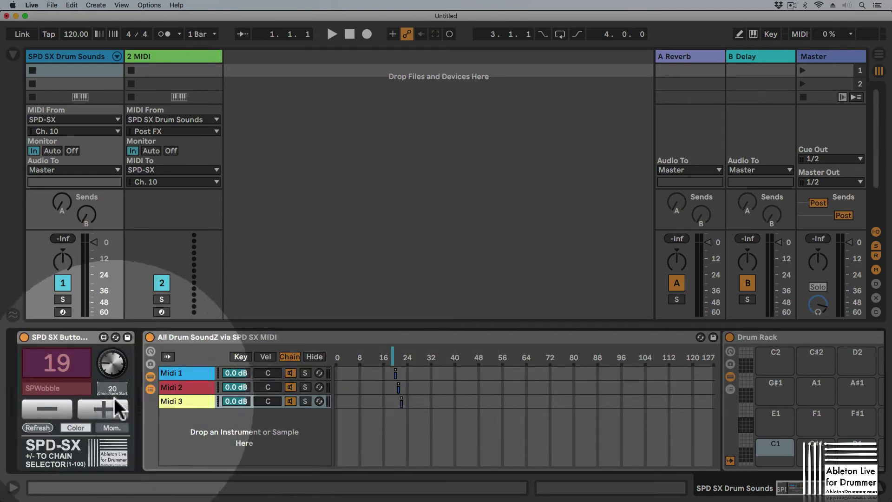
left_click(105, 411)
- Step the selector to 21 and 22, then back to 20, switching Midi 2, Midi 3, Midi 1
left_click(105, 412)
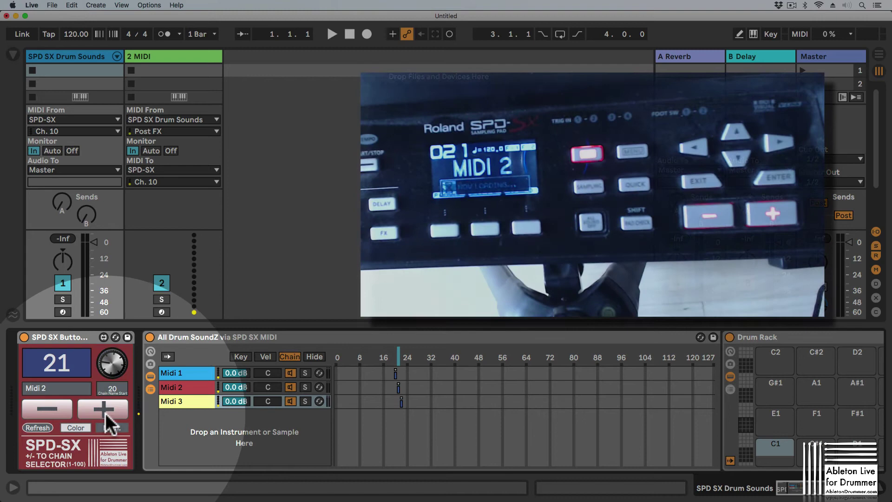
left_click(105, 414)
left_click(61, 410)
left_click(61, 410)
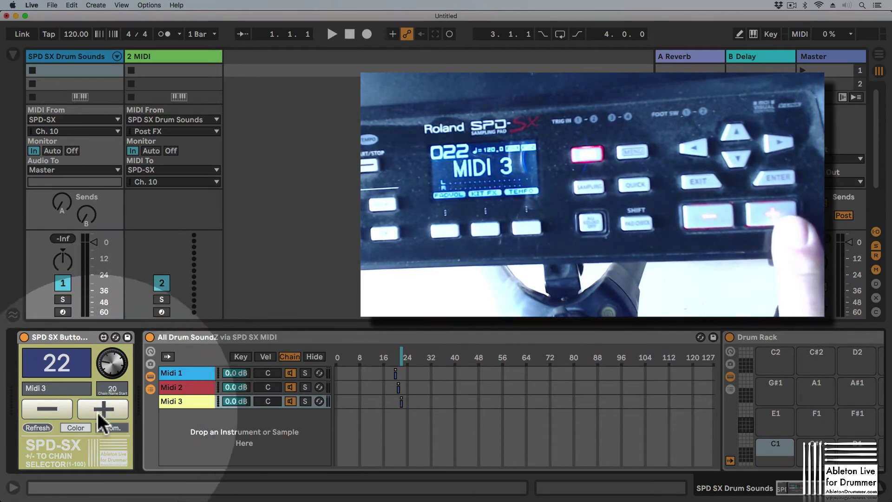
- Raise the selector to 24, step back down to 21, then turn the KitDial knob
left_click(96, 415)
left_click(97, 414)
left_click(52, 408)
left_click(52, 409)
left_click(51, 409)
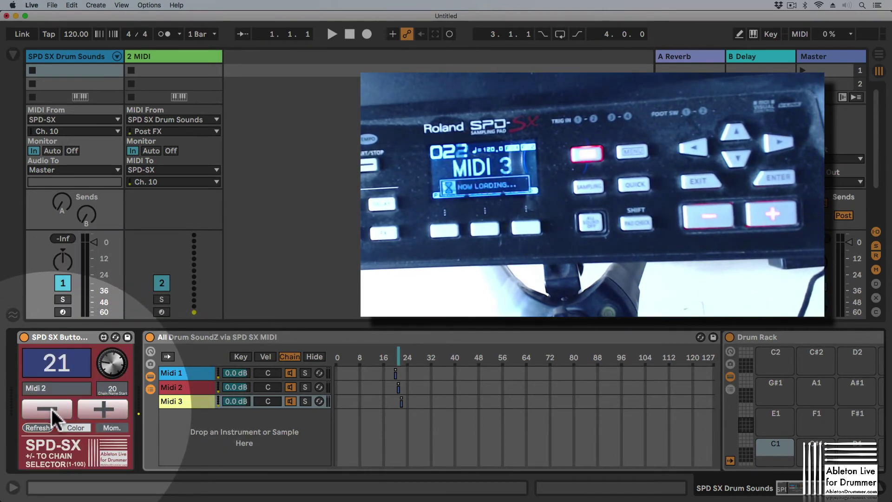
left_click(52, 409)
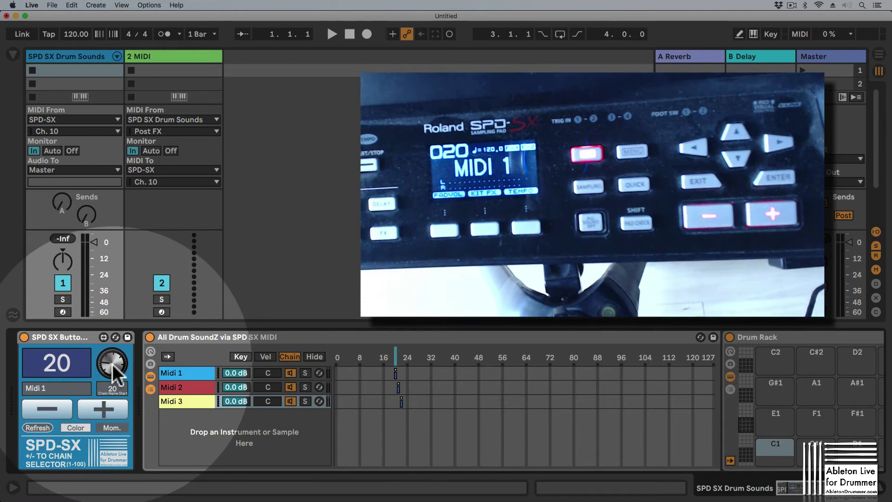
mouse_move(115, 372)
left_mouse_down()
mouse_move(115, 353)
mouse_move(115, 383)
mouse_move(115, 367)
left_mouse_up()
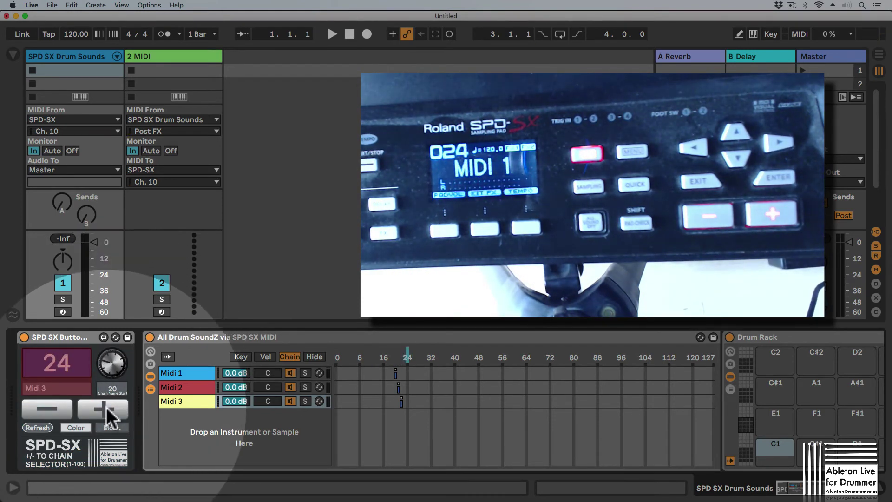
- Map computer key 1 to KitUP and test it, stepping the selector up to 27
key("super+k")
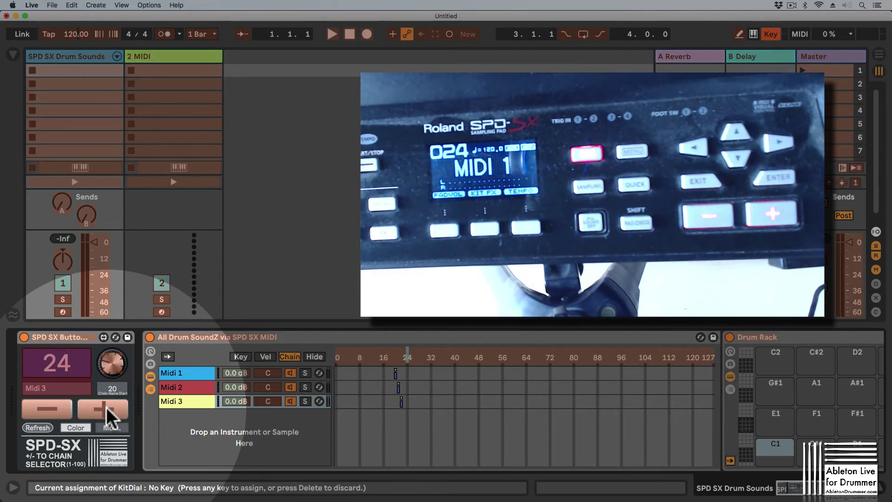
left_click(107, 407)
key("1")
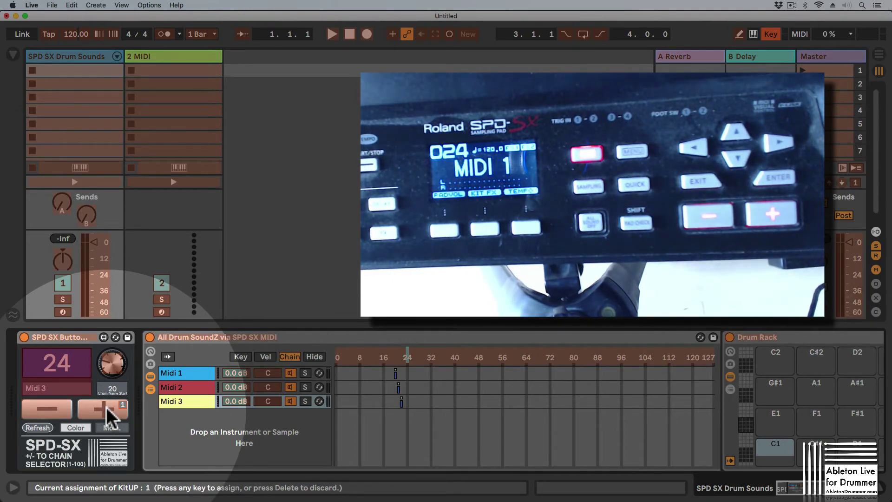
key("super+k")
key("super+alt+i")
key("1")
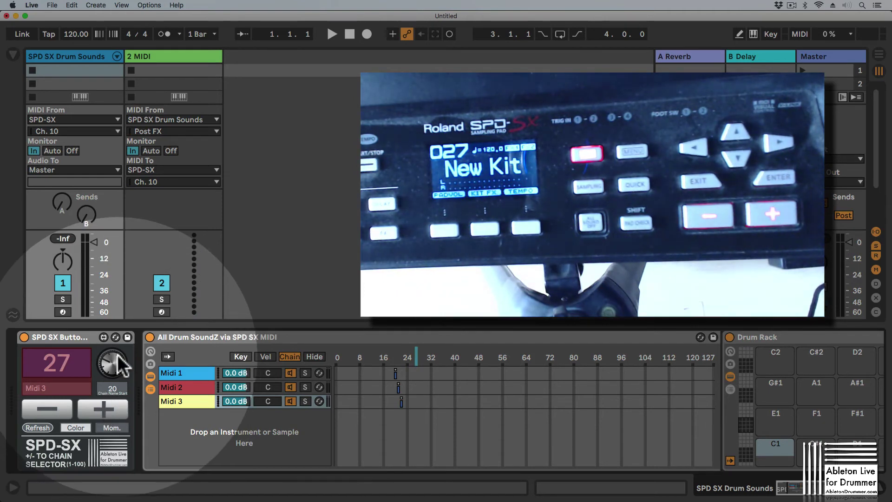
- Return the selector to 20 (Midi 1), refold the SPD SX Buttons device, and select the All Drum SoundZ rack
left_click(47, 409)
left_click(47, 409)
left_click(47, 410)
left_click(46, 409)
left_click(47, 410)
left_click(47, 409)
left_click(47, 410)
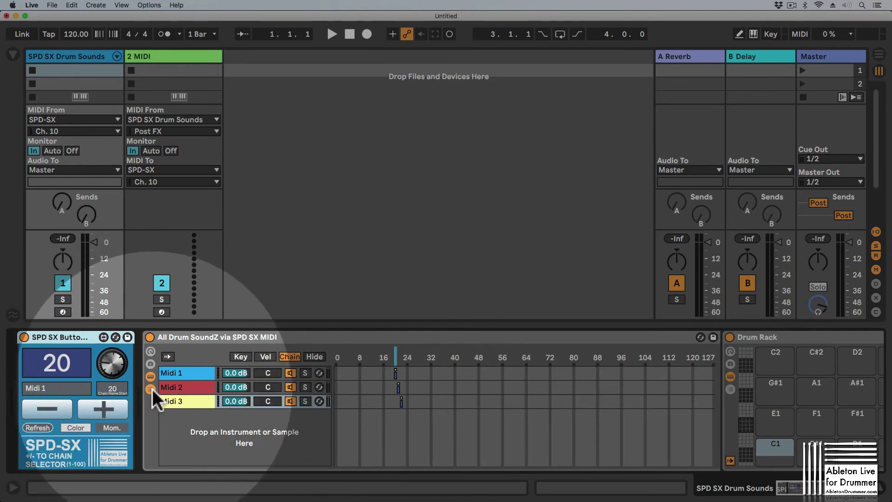
double_click(65, 335)
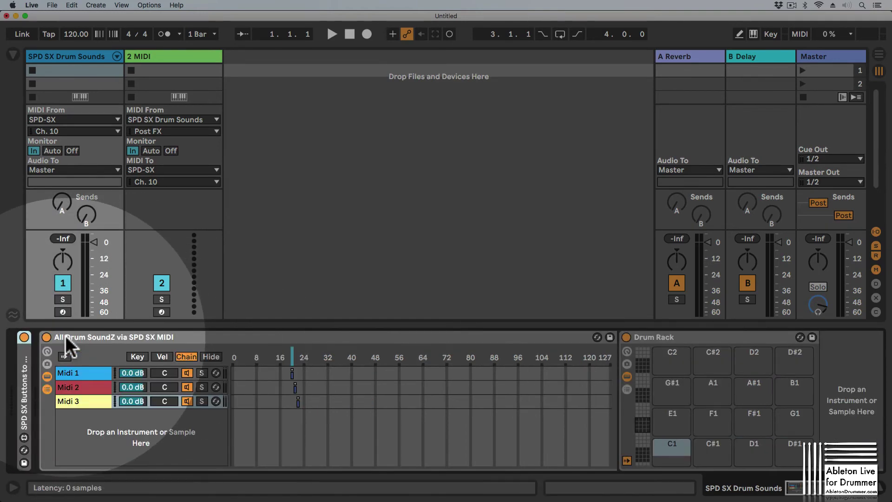
double_click(25, 363)
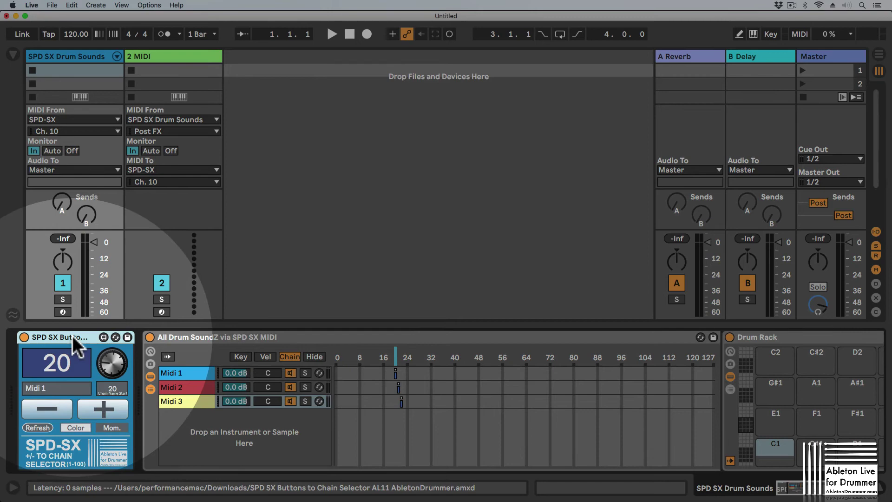
left_click(231, 337)
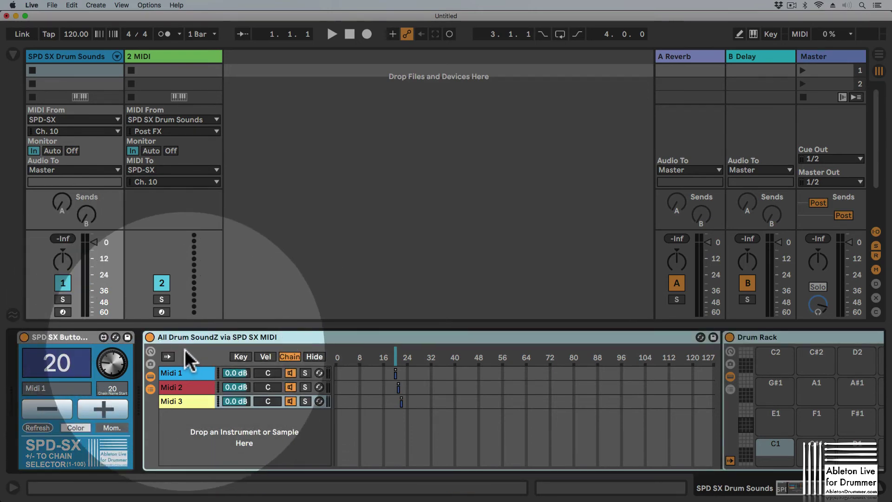